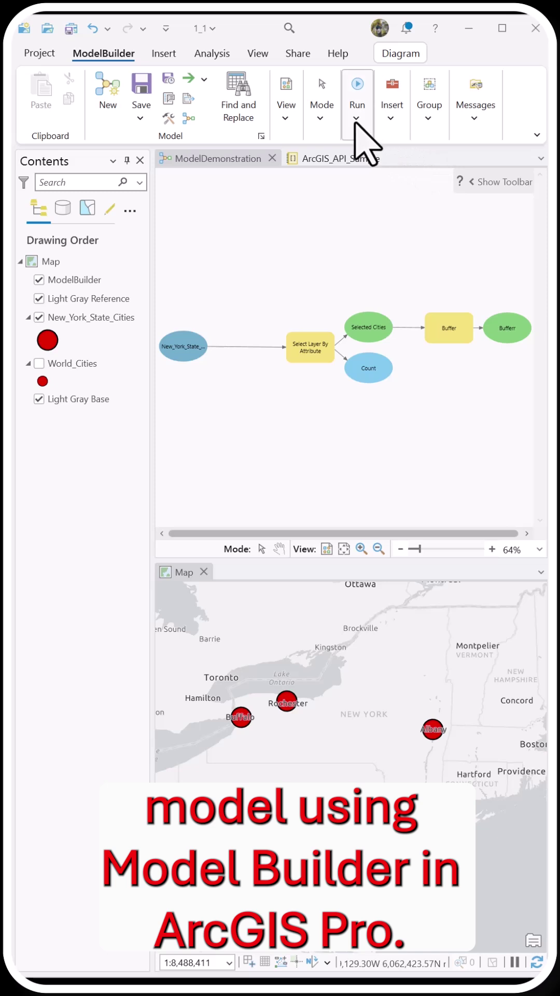
# - Run the demonstration model to draw buffers around New York cities, then close its progress report
pyautogui.click(353, 120)
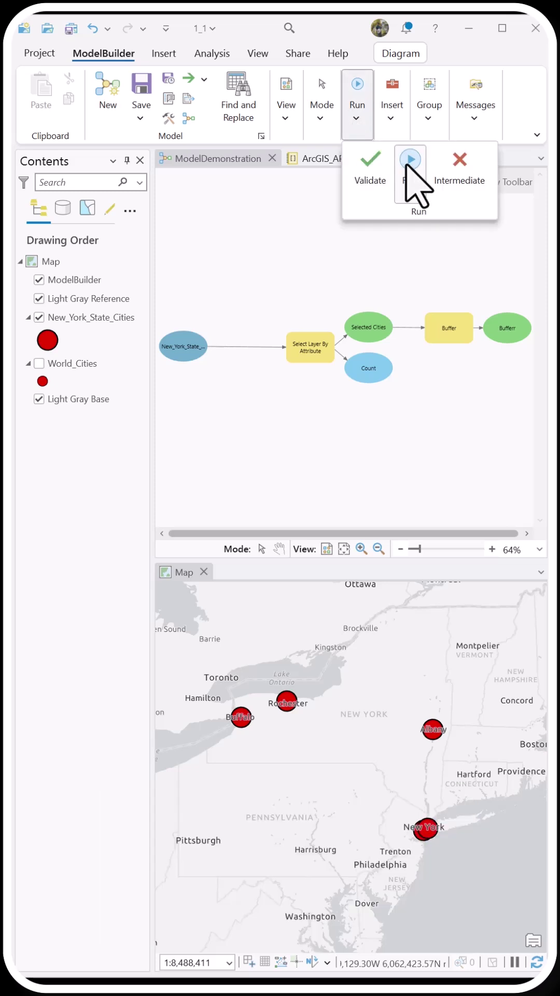
pyautogui.click(409, 164)
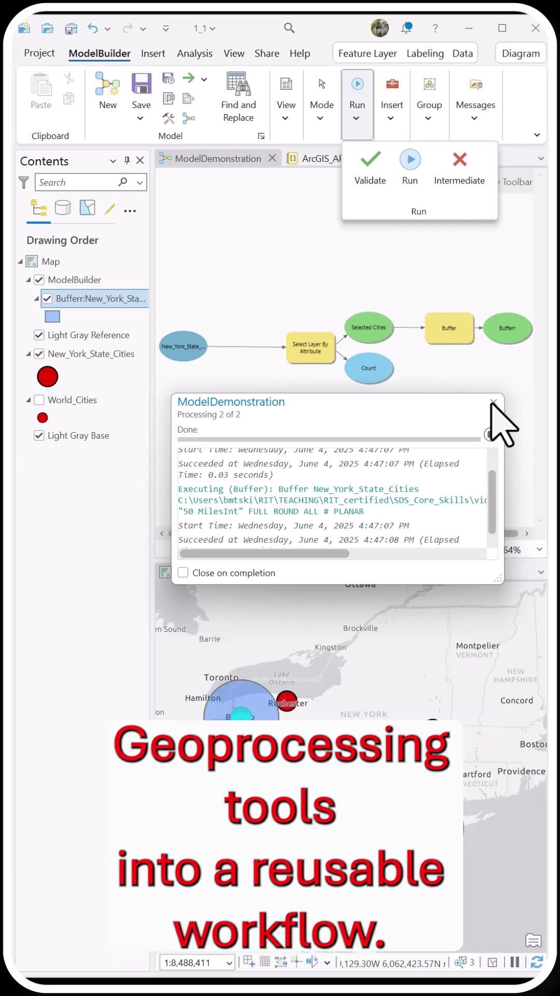
pyautogui.click(494, 405)
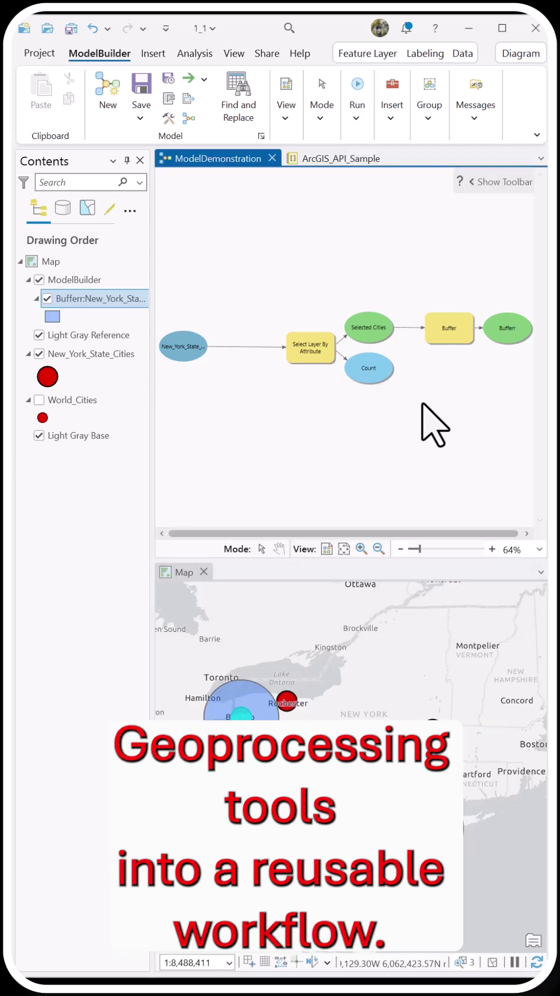
pyautogui.click(206, 80)
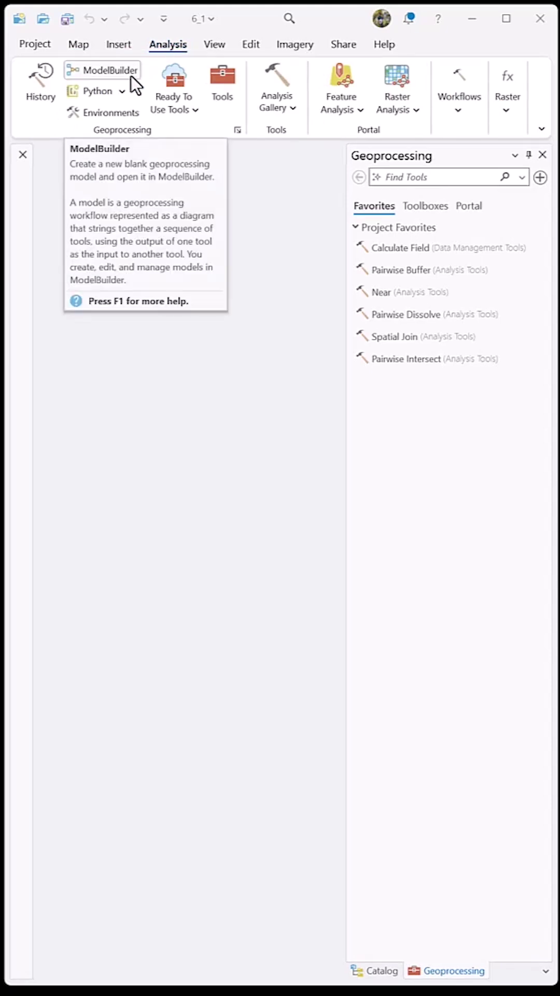
# - Create a new model, add the Buffer tool with its output, and open its parameters
pyautogui.click(111, 71)
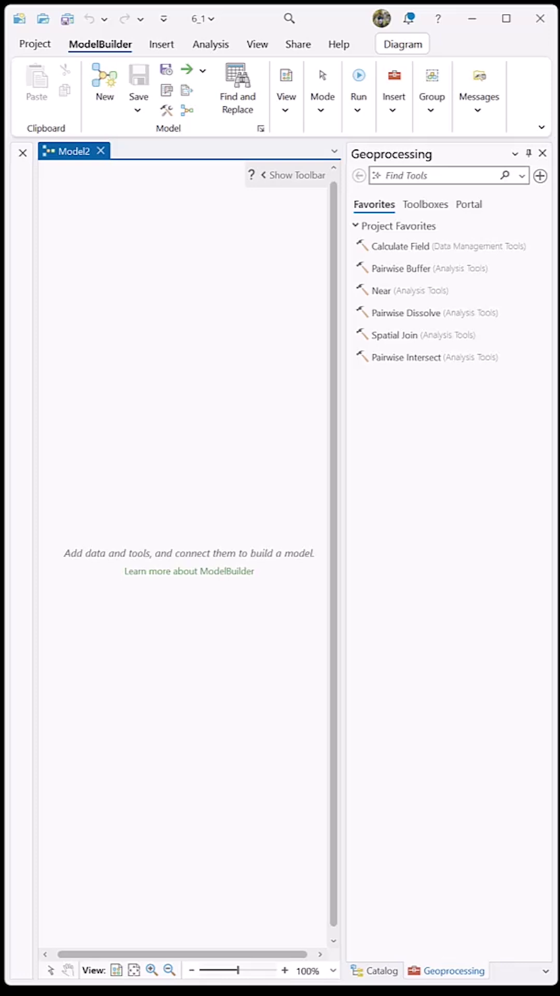
pyautogui.click(444, 174)
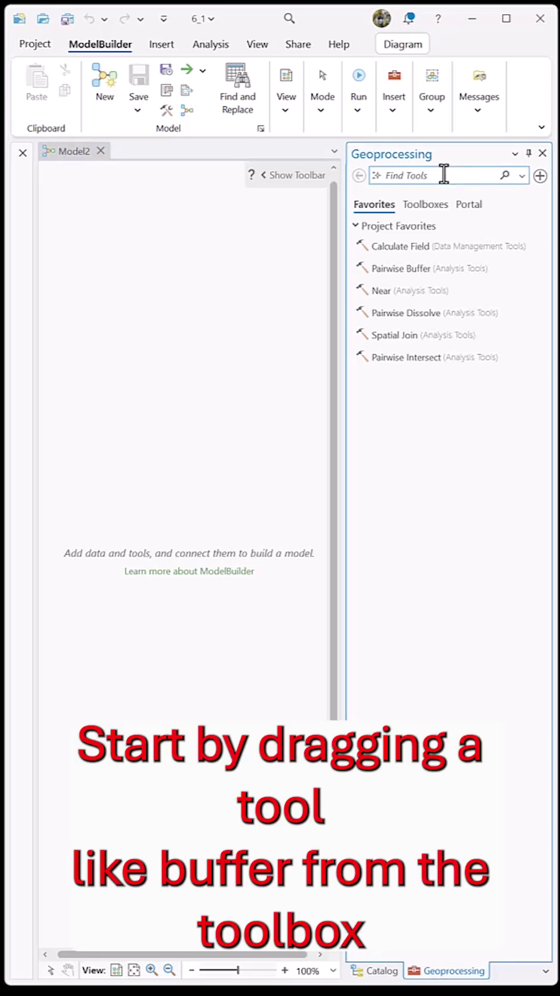
pyautogui.write('bu')
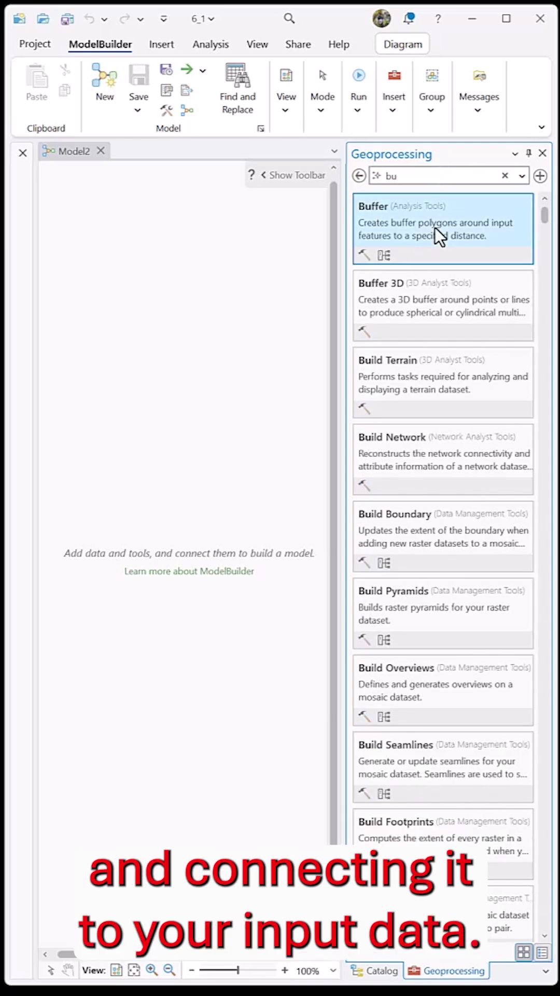
pyautogui.moveTo(435, 226)
pyautogui.mouseDown()
pyautogui.moveTo(181, 388)
pyautogui.moveTo(151, 421)
pyautogui.mouseUp()
pyautogui.moveTo(187, 433); pyautogui.dragTo(160, 430)
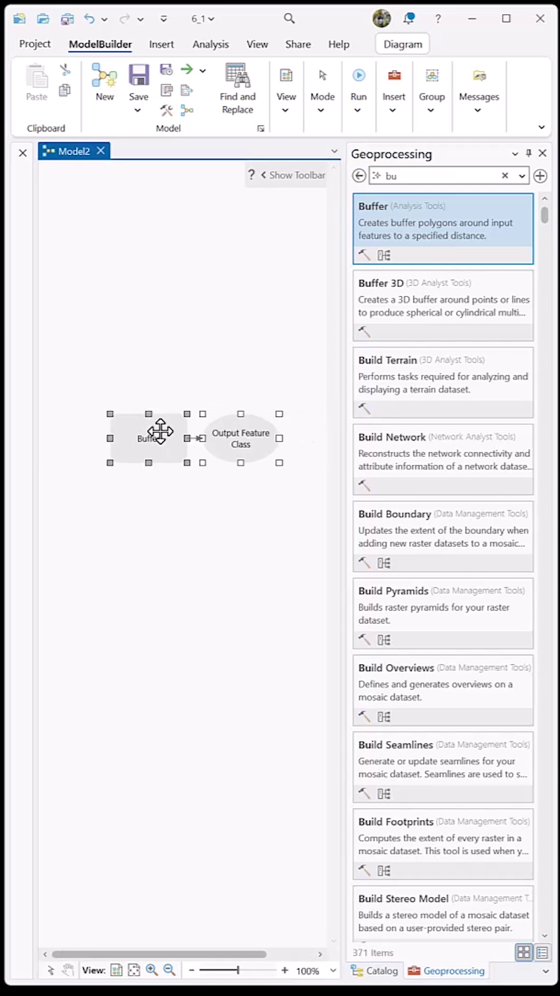
pyautogui.rightClick(160, 430)
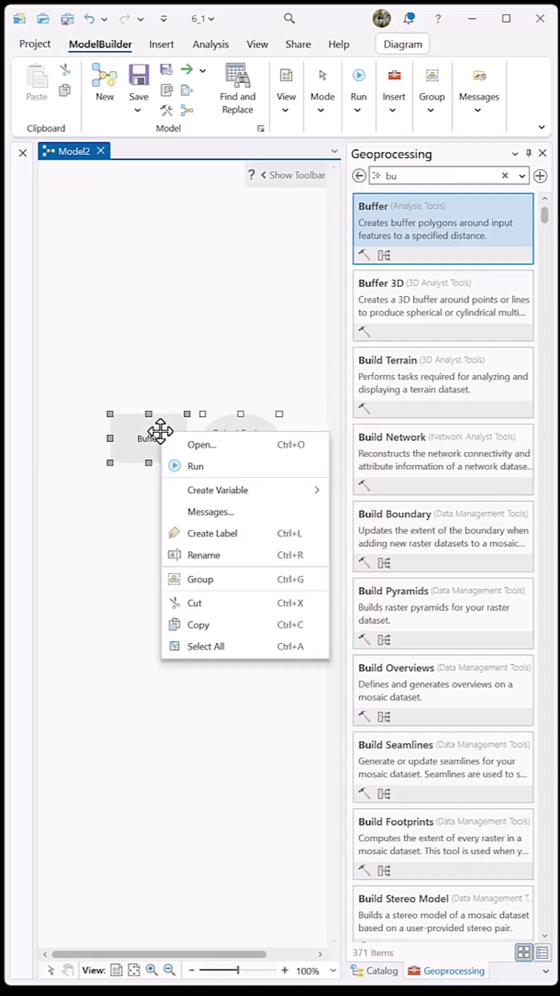
pyautogui.click(197, 444)
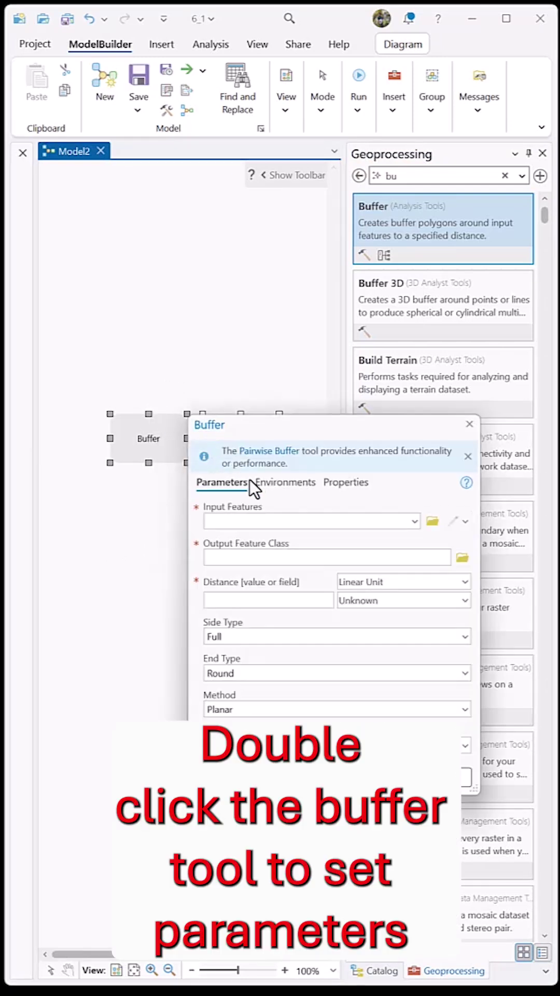
# - Configure Buffer with World_Cities as input and a 25 Statute Miles linear distance
pyautogui.click(415, 520)
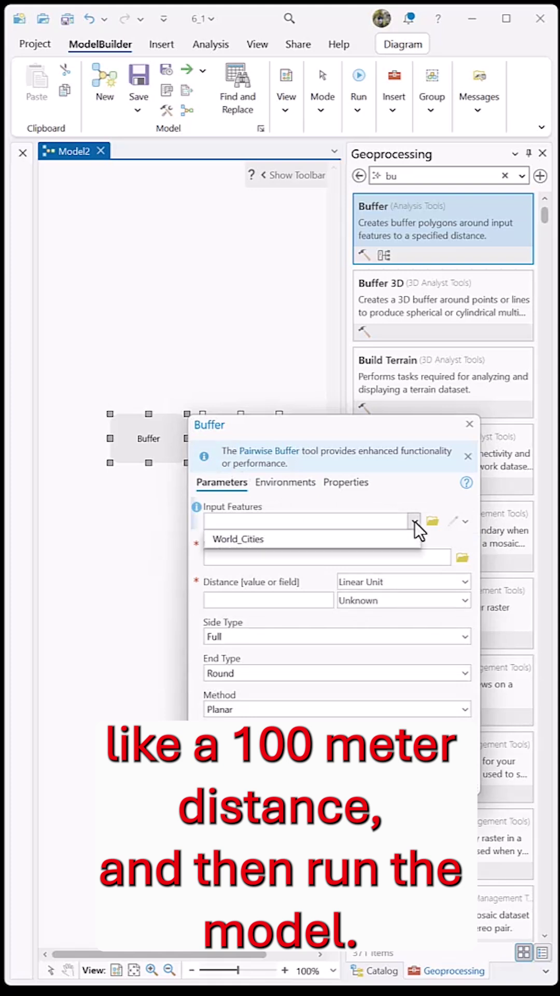
pyautogui.click(311, 539)
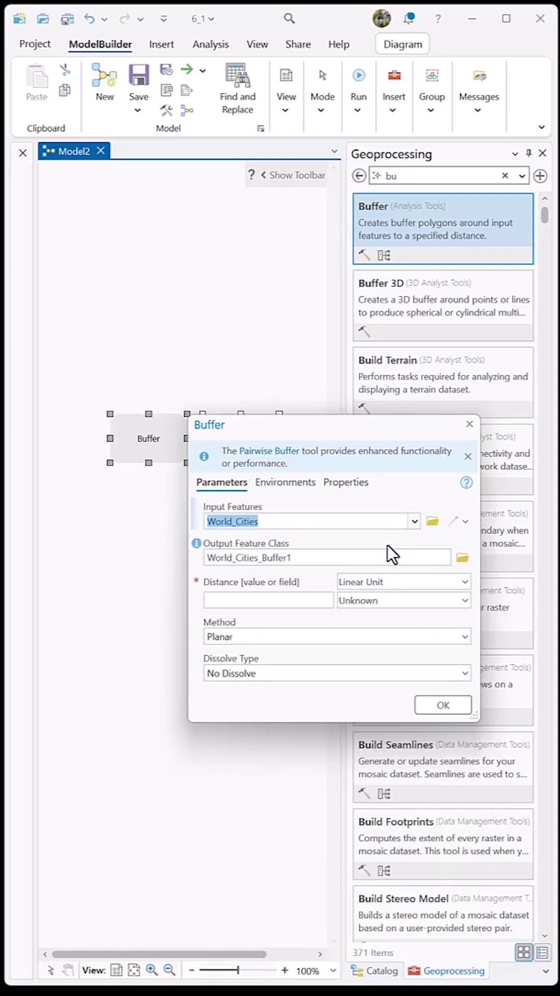
pyautogui.click(463, 583)
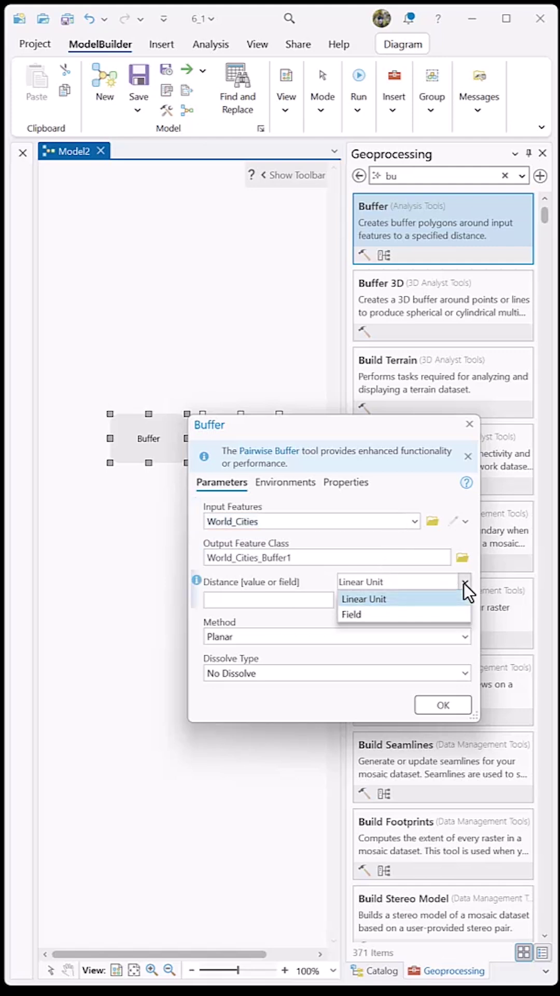
pyautogui.click(426, 599)
pyautogui.click(465, 600)
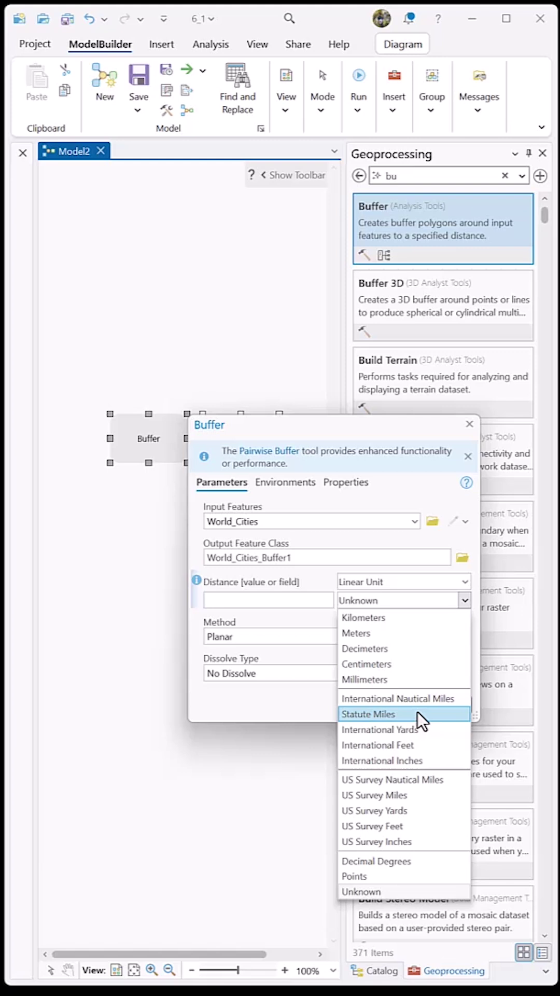
pyautogui.click(417, 711)
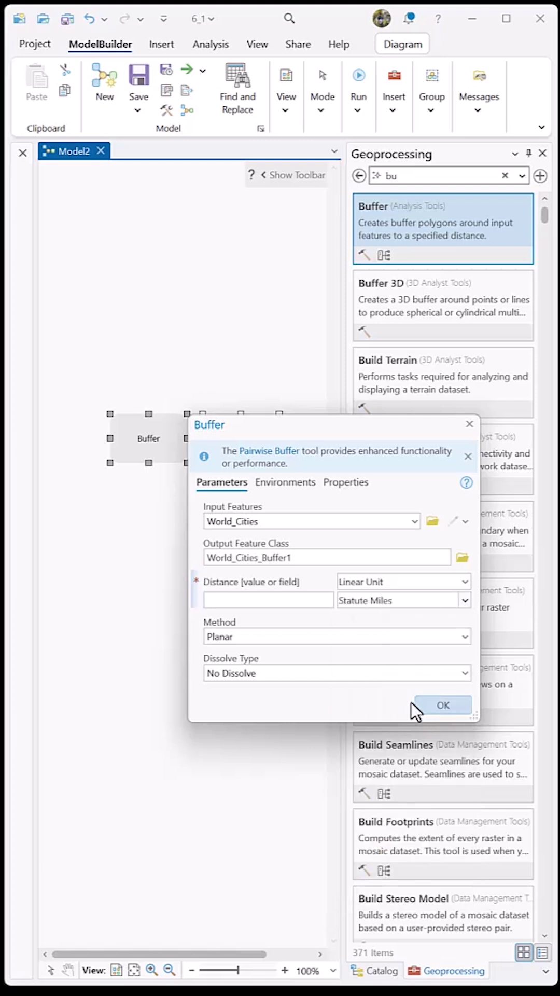
pyautogui.click(288, 601)
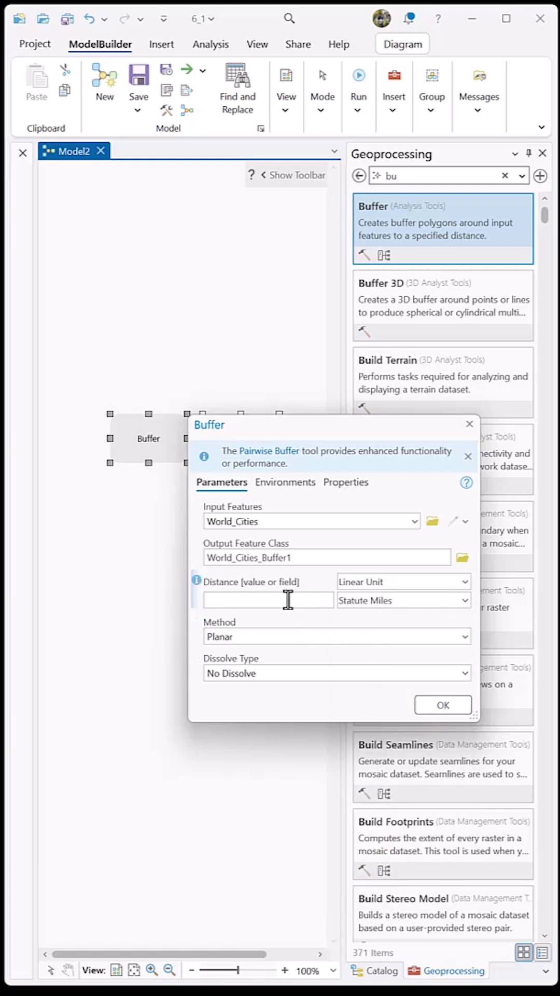
pyautogui.write('25')
pyautogui.click(428, 702)
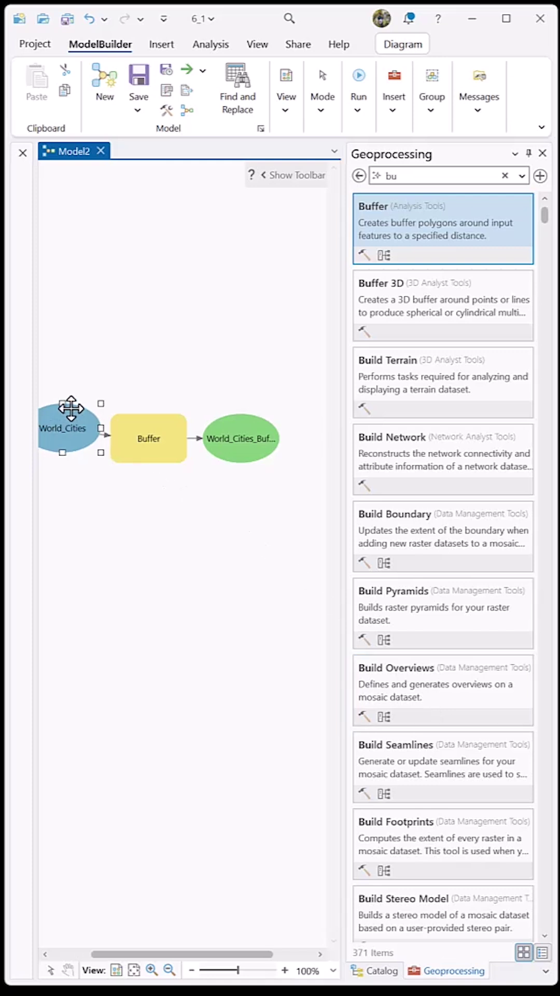
# - Place World_Cities above Buffer and run the buffer model
pyautogui.moveTo(61, 430); pyautogui.dragTo(97, 352)
pyautogui.click(207, 513)
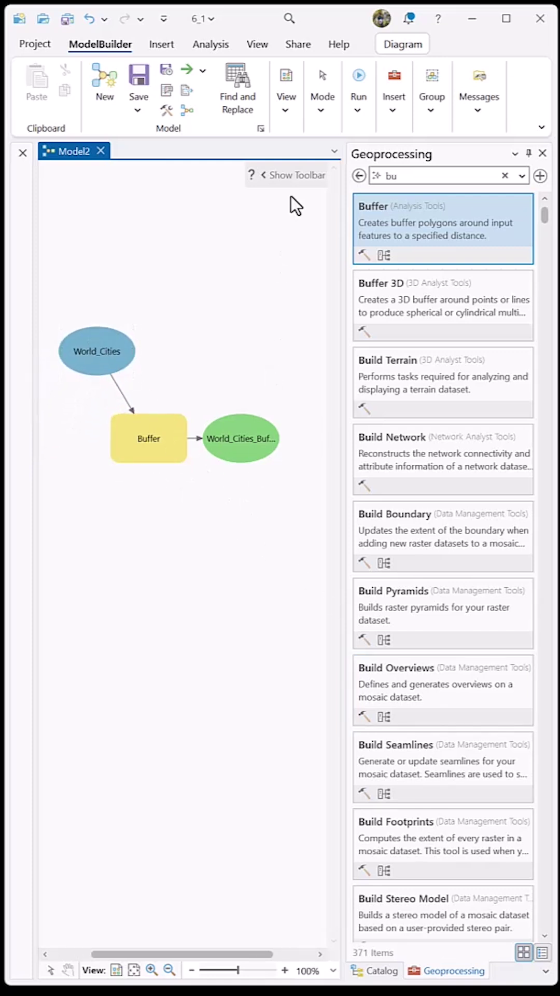
pyautogui.click(361, 92)
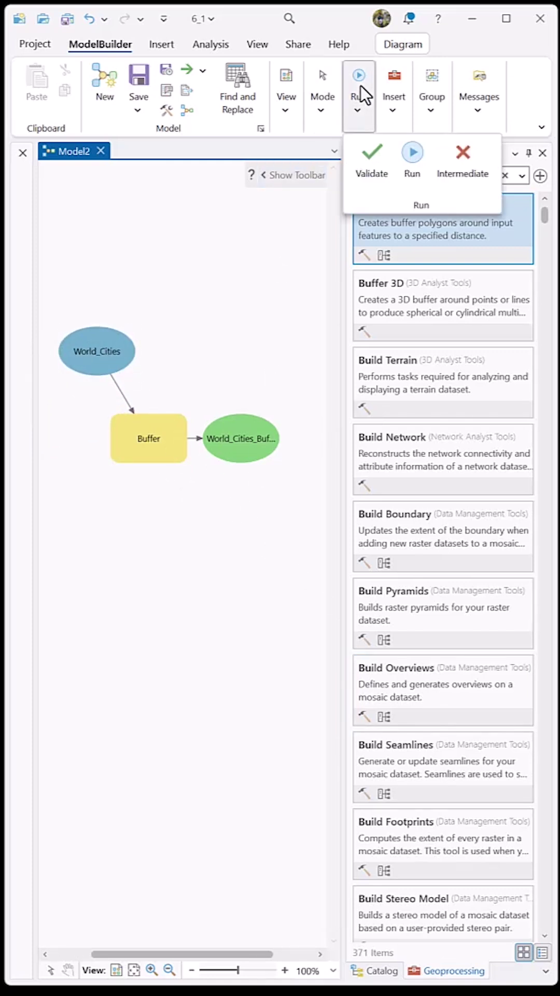
pyautogui.click(409, 156)
pyautogui.moveTo(273, 403); pyautogui.dragTo(204, 535)
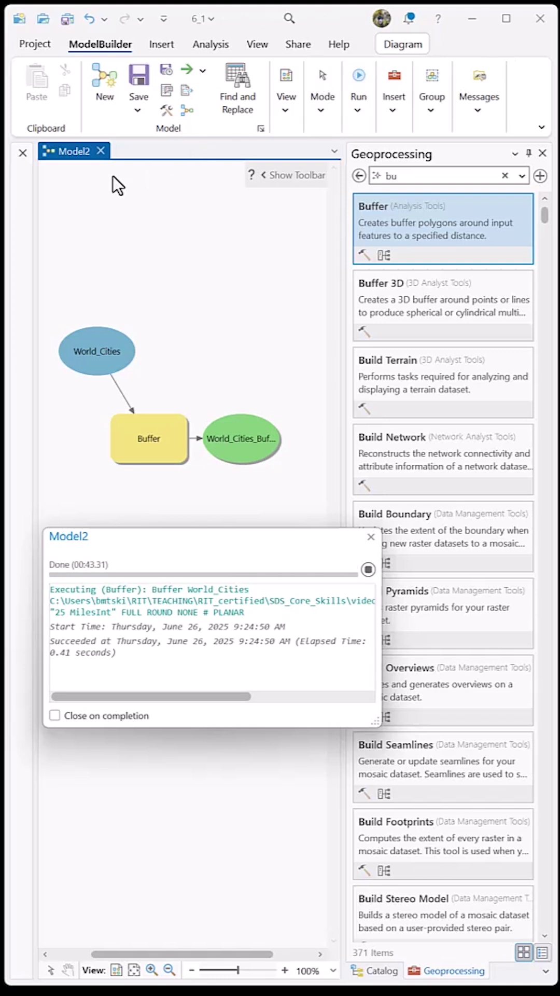
# - Close Model2 and find ShareModel in the 6_1.atbx toolbox
pyautogui.click(102, 151)
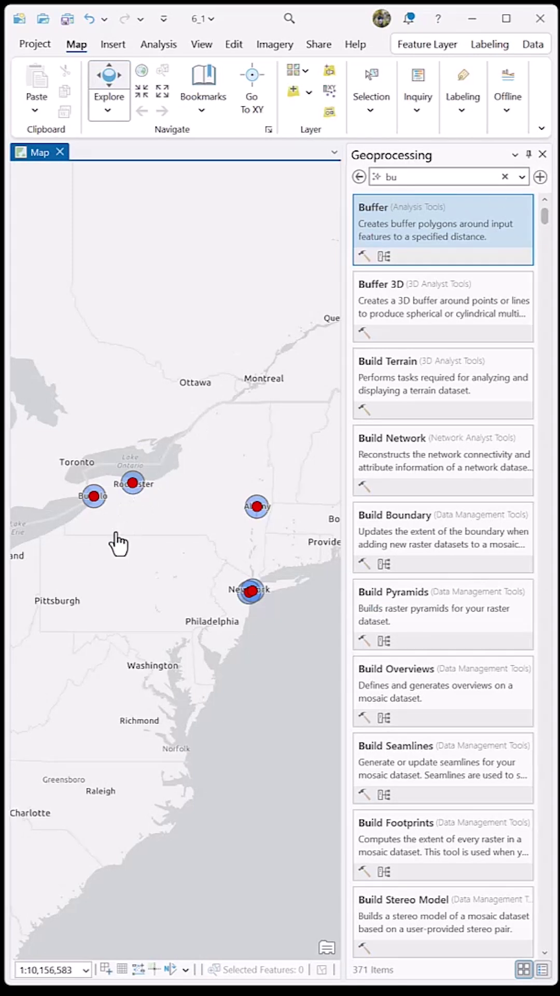
pyautogui.scroll(1, 119, 541)
pyautogui.scroll(1, 119, 541)
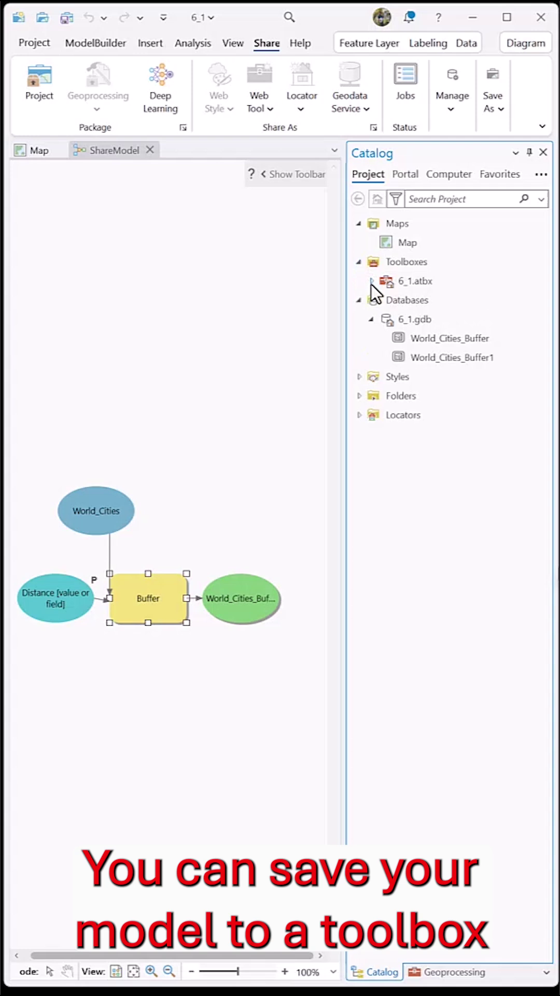
pyautogui.click(371, 282)
pyautogui.click(435, 299)
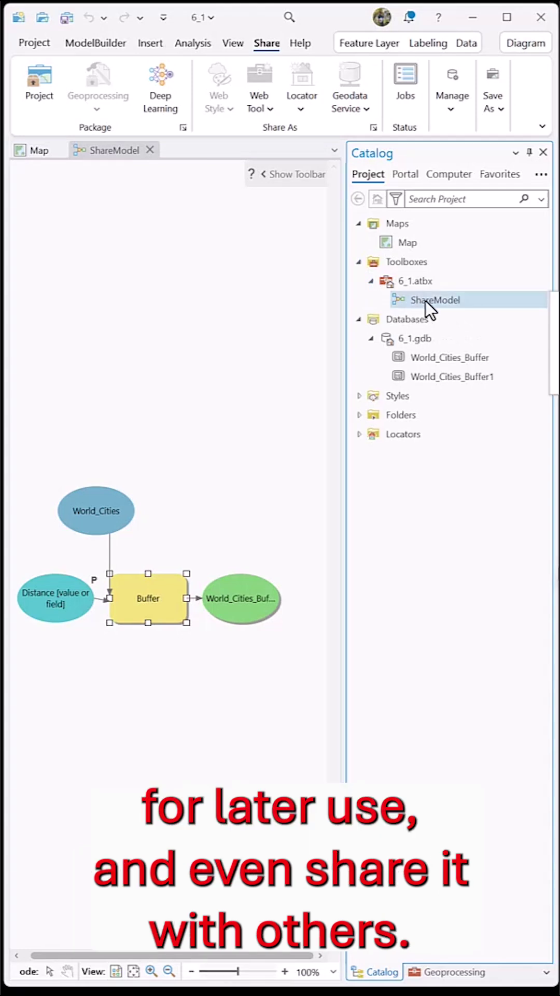
pyautogui.click(474, 304)
pyautogui.rightClick(477, 308)
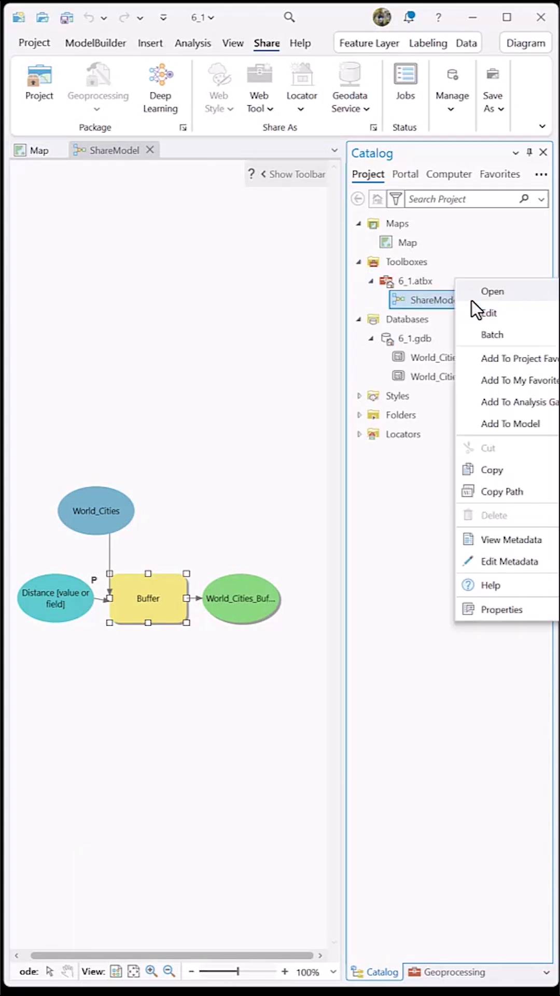